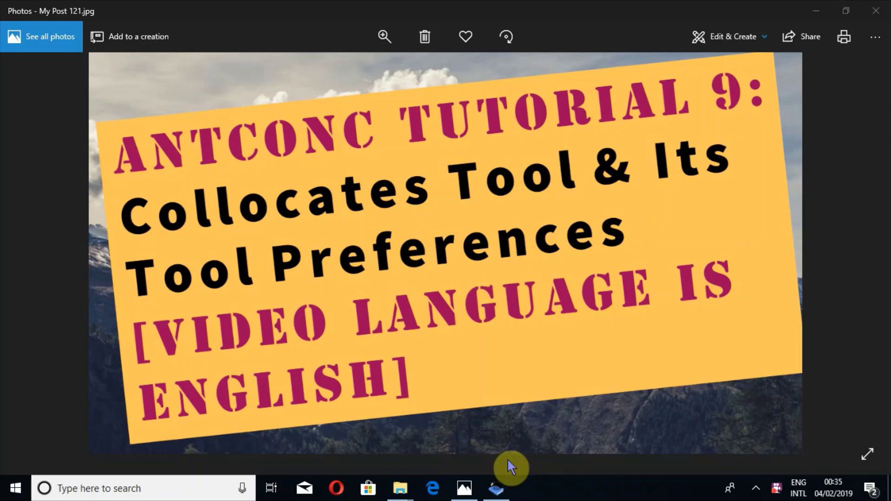
Open eng-au_web_2002_10K-sentences from the Desktop as AntConc's only corpus file.
{"action": "left_click", "coordinate": [515, 483]}
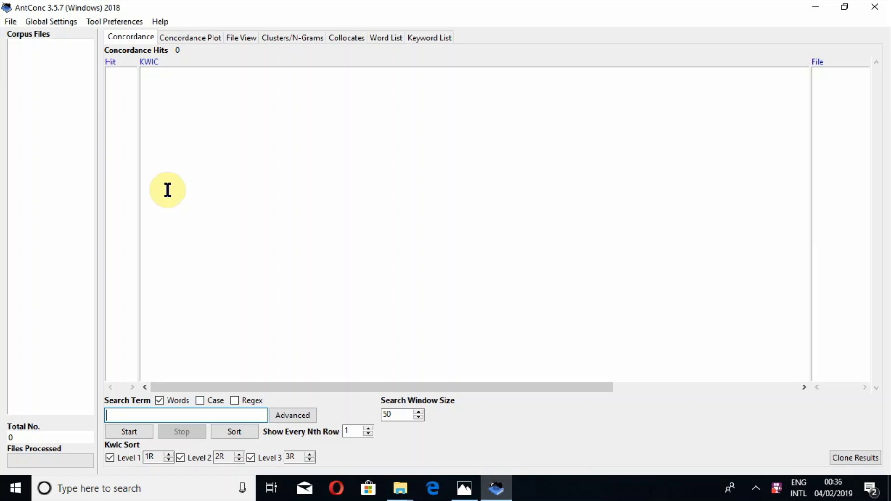
{"action": "left_click", "coordinate": [11, 22]}
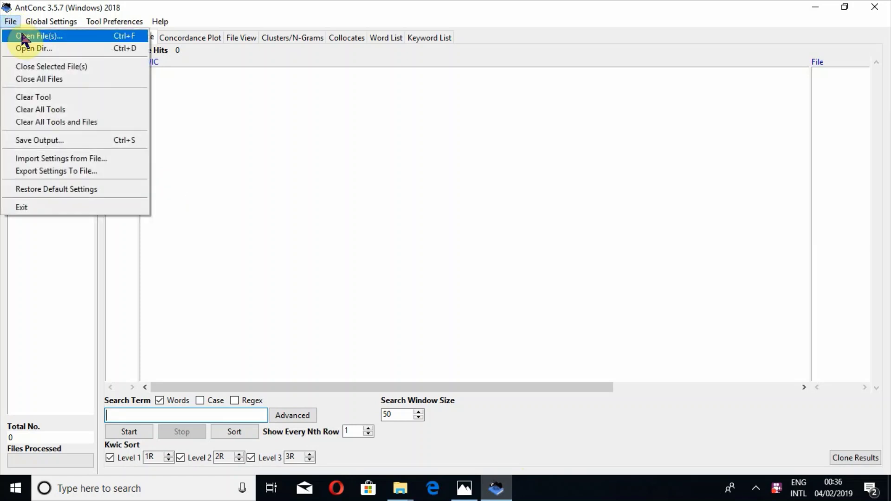
{"action": "left_click", "coordinate": [21, 36]}
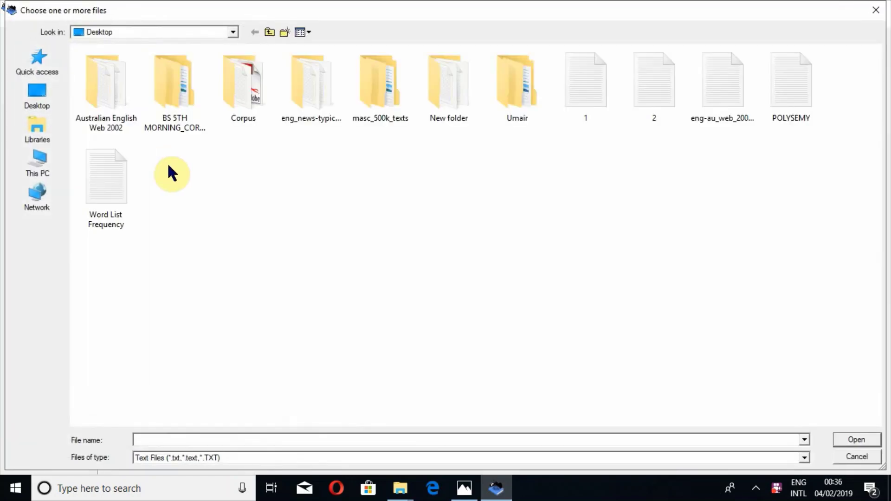
{"action": "left_click", "coordinate": [732, 90]}
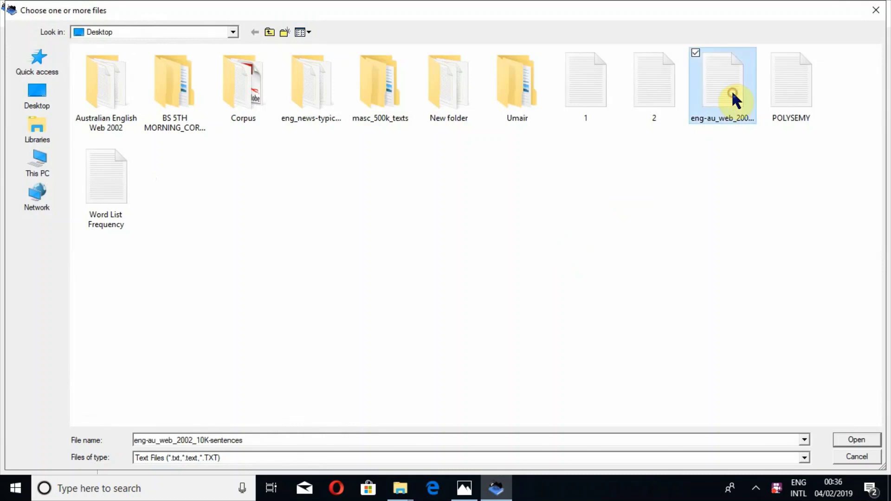
{"action": "left_click", "coordinate": [855, 441]}
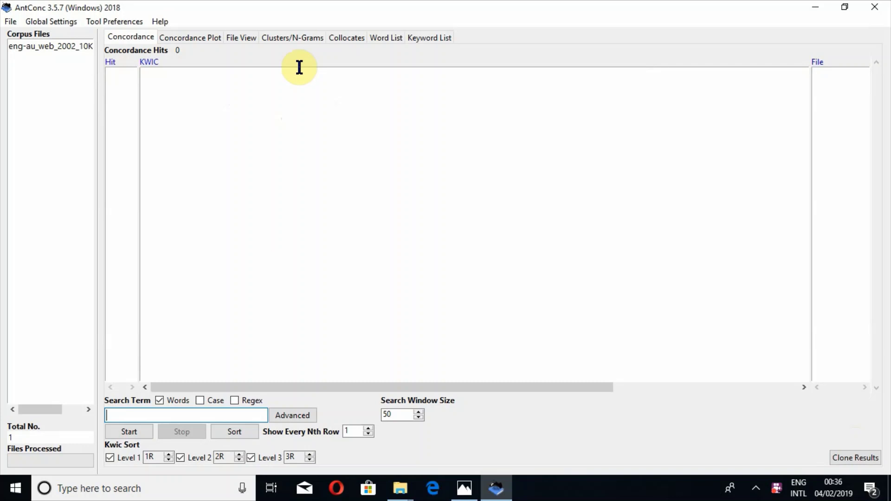
Turn on Windows Magnifier and switch to the Collocates tool with its 5L–5R span.
{"action": "key", "text": "super+plus"}
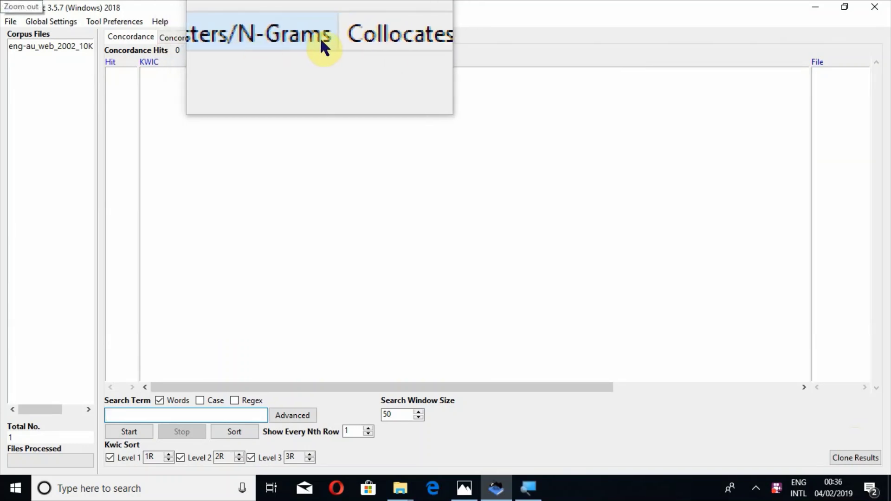
{"action": "left_click", "coordinate": [334, 37]}
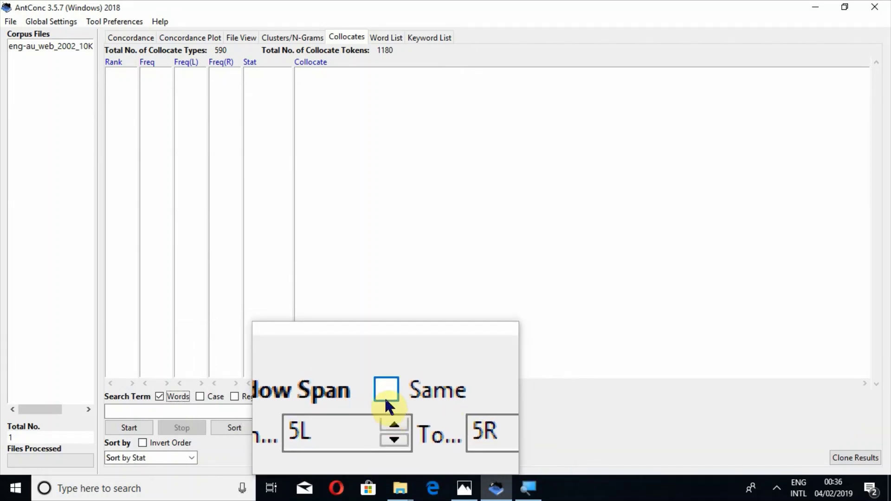
{"action": "left_click", "coordinate": [385, 399]}
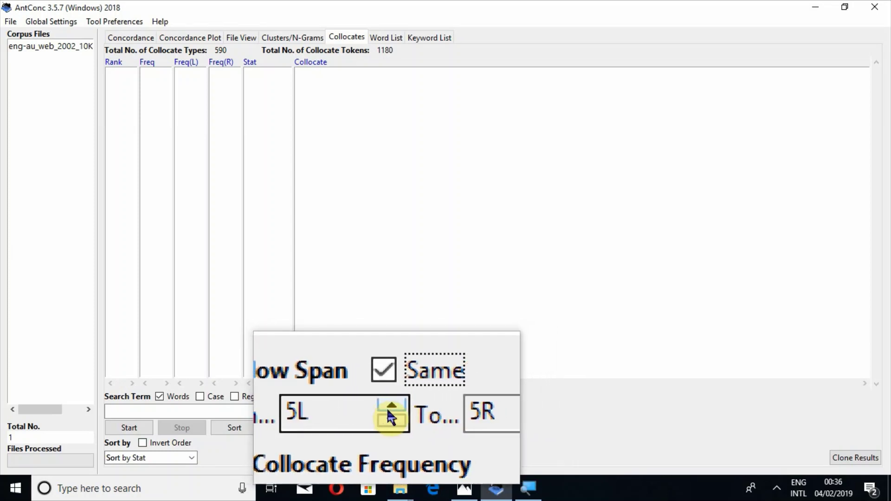
{"action": "left_click", "coordinate": [389, 416]}
{"action": "left_click", "coordinate": [389, 416]}
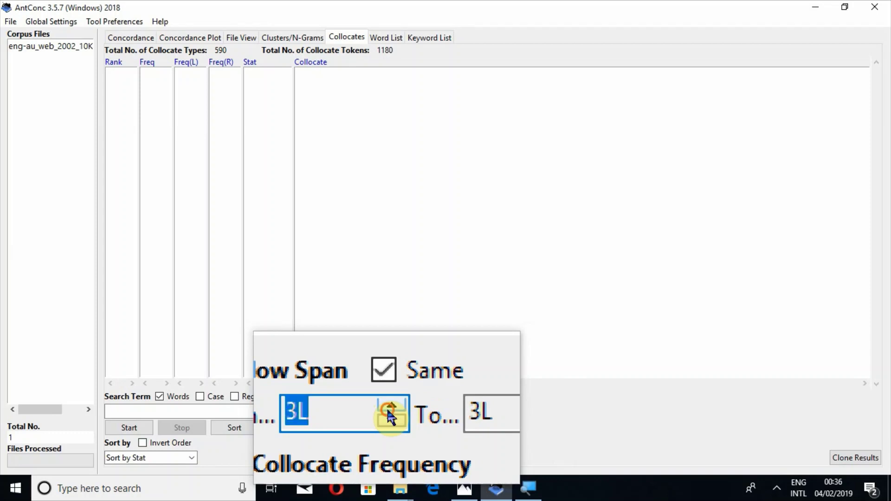
{"action": "left_click", "coordinate": [388, 417]}
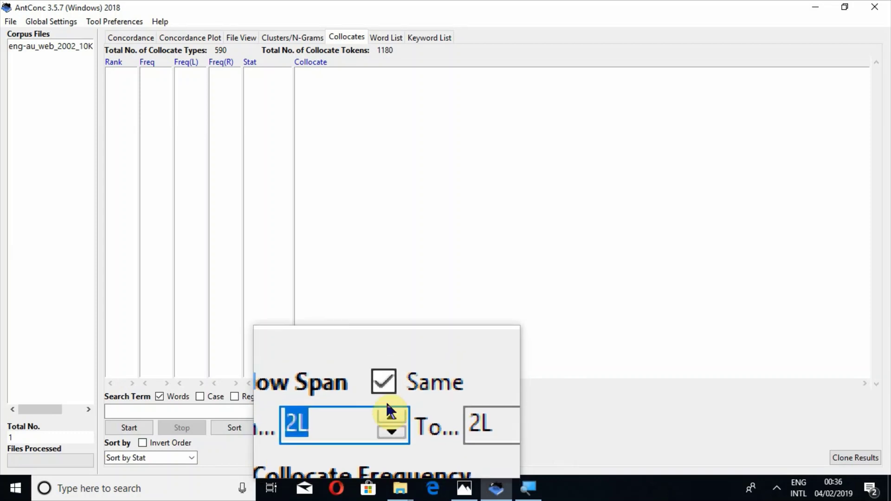
{"action": "left_click", "coordinate": [387, 400]}
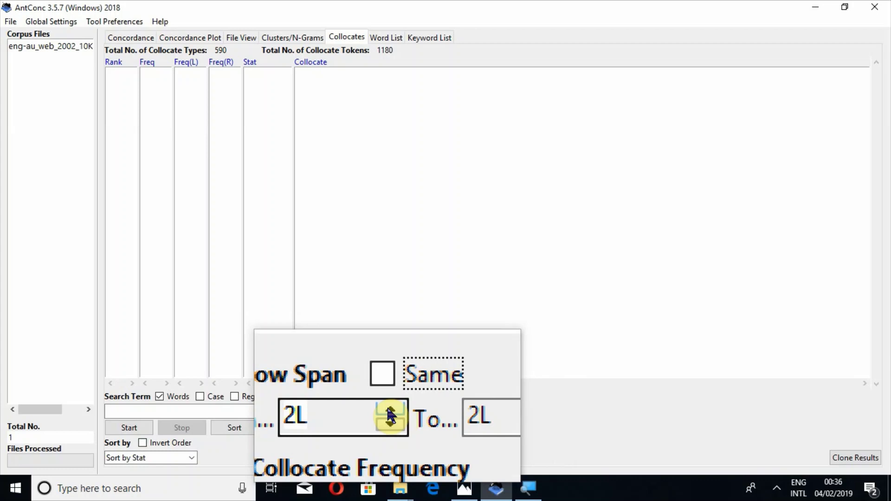
{"action": "left_click", "coordinate": [389, 411]}
{"action": "left_click", "coordinate": [388, 411]}
{"action": "left_click", "coordinate": [389, 411]}
{"action": "left_click", "coordinate": [389, 411]}
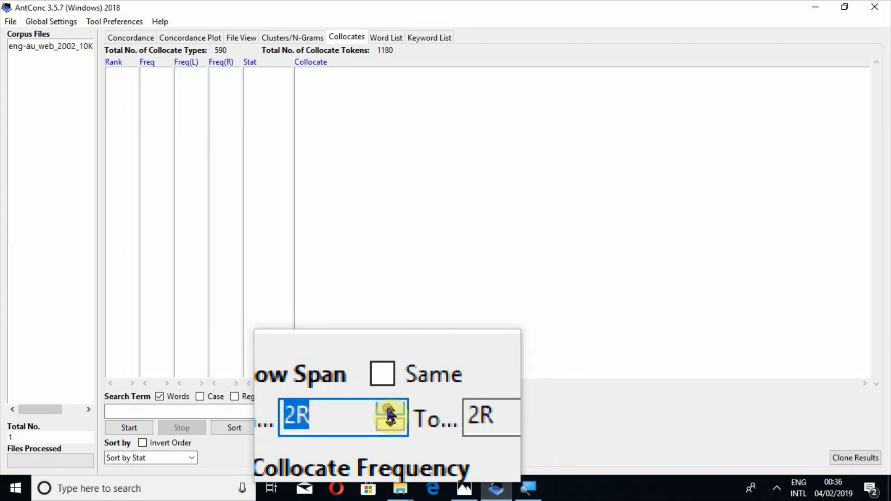
{"action": "left_click", "coordinate": [388, 411]}
{"action": "left_click", "coordinate": [389, 411]}
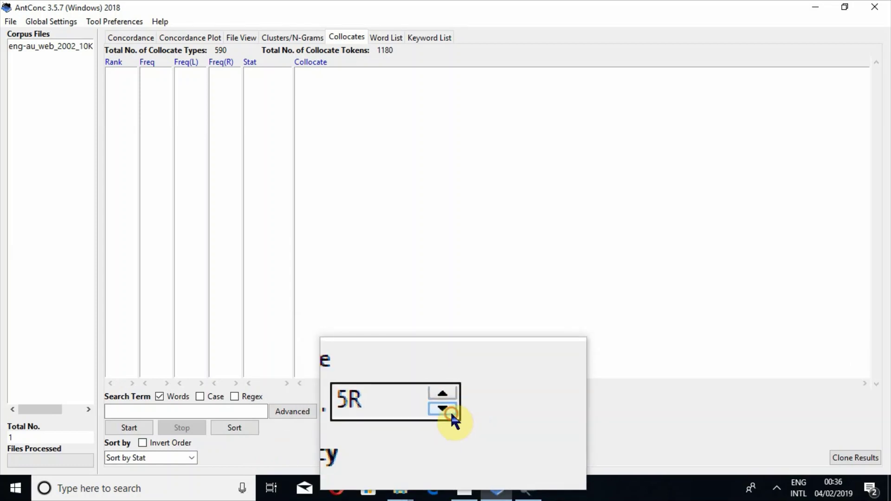
{"action": "left_click", "coordinate": [451, 411]}
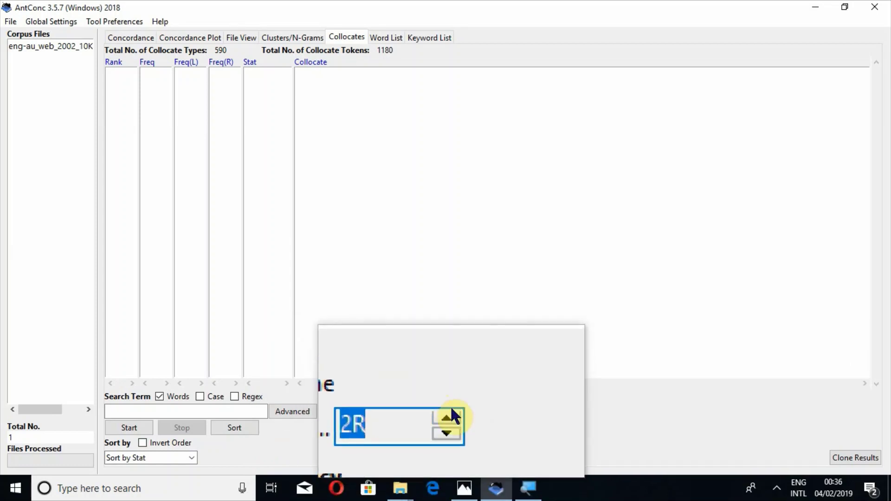
{"action": "left_click", "coordinate": [450, 409]}
{"action": "left_click", "coordinate": [450, 409]}
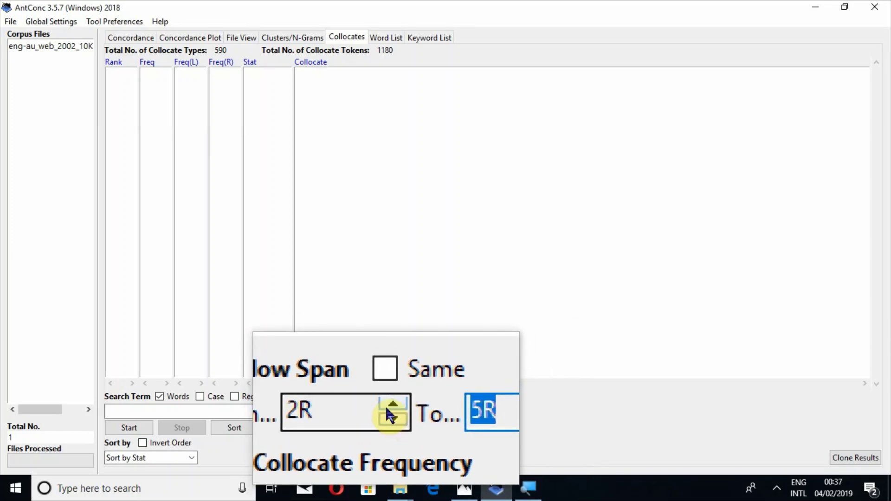
{"action": "left_click", "coordinate": [390, 417]}
{"action": "left_click", "coordinate": [391, 416]}
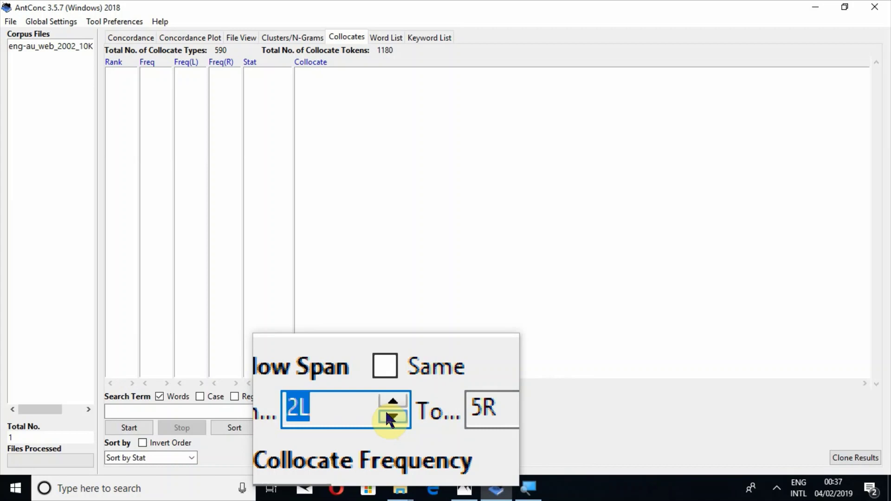
{"action": "left_click", "coordinate": [391, 417]}
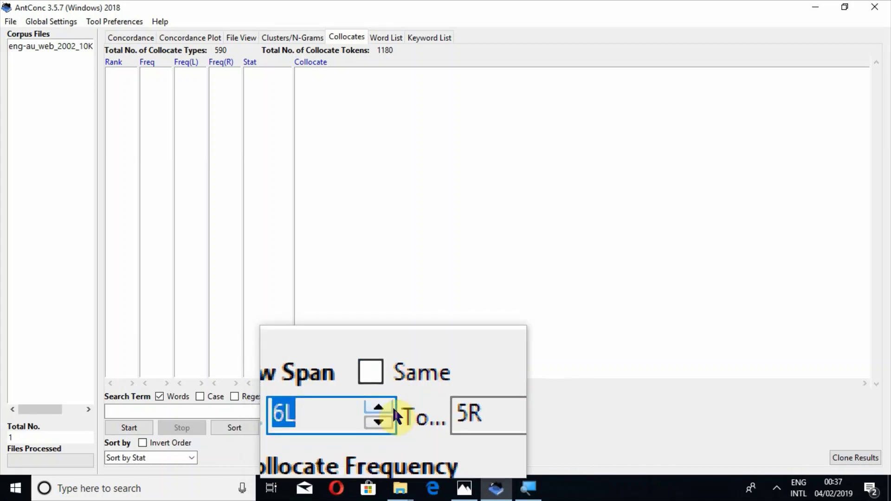
{"action": "left_click", "coordinate": [393, 412]}
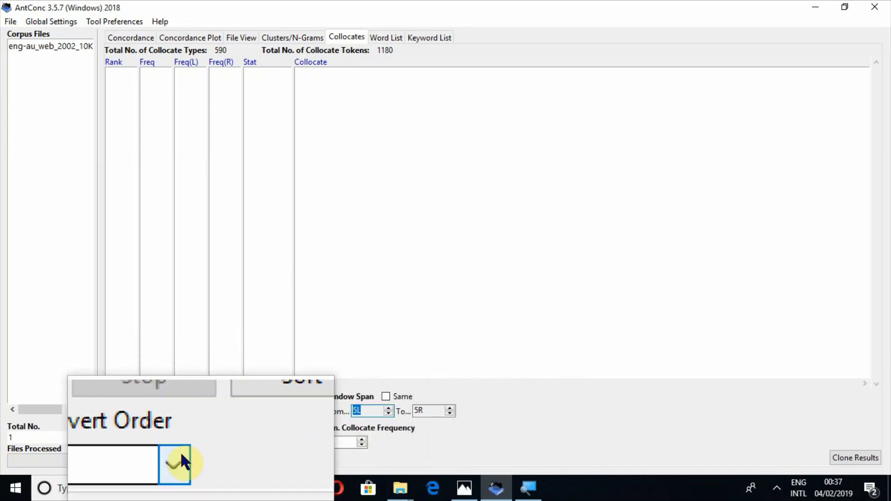
{"action": "left_click", "coordinate": [161, 453]}
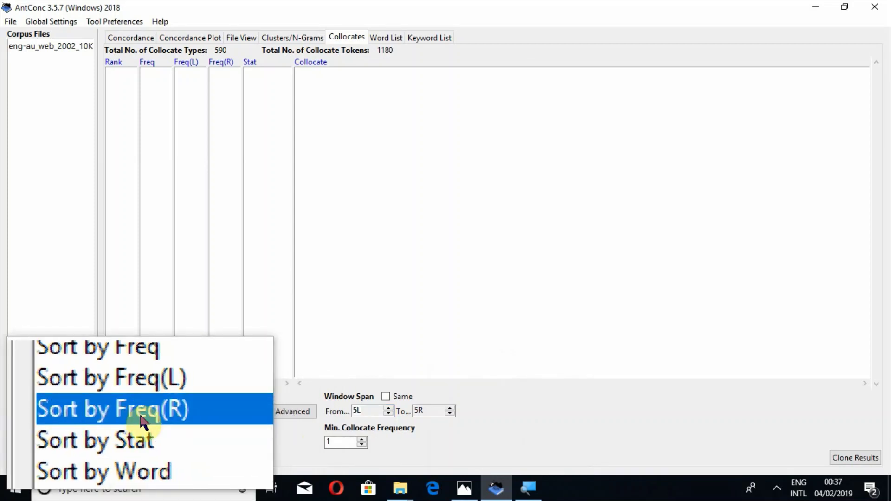
{"action": "left_click", "coordinate": [179, 424]}
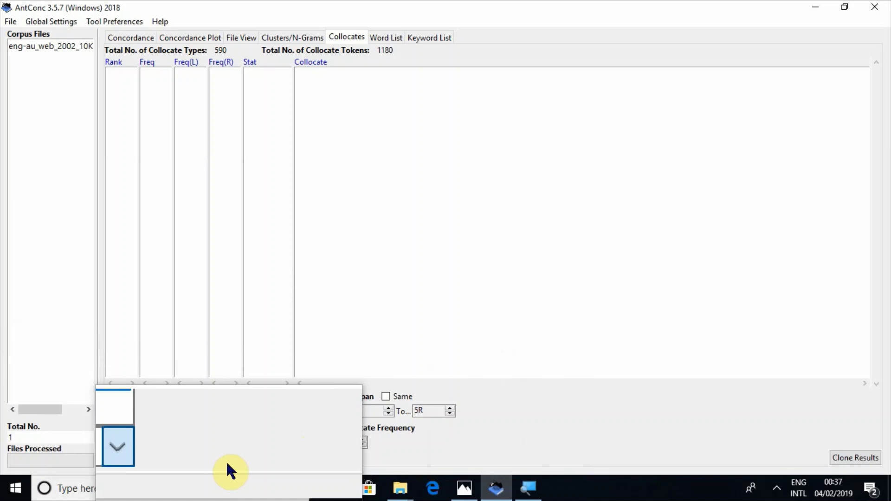
{"action": "left_click", "coordinate": [171, 453]}
{"action": "left_click", "coordinate": [189, 456]}
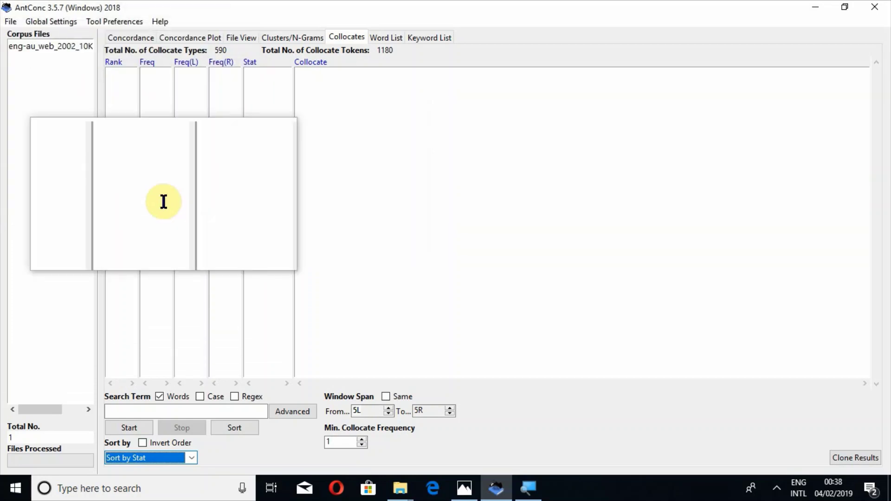
Enter 'news' as the search term and dismiss the word list notice.
{"action": "left_click", "coordinate": [147, 415]}
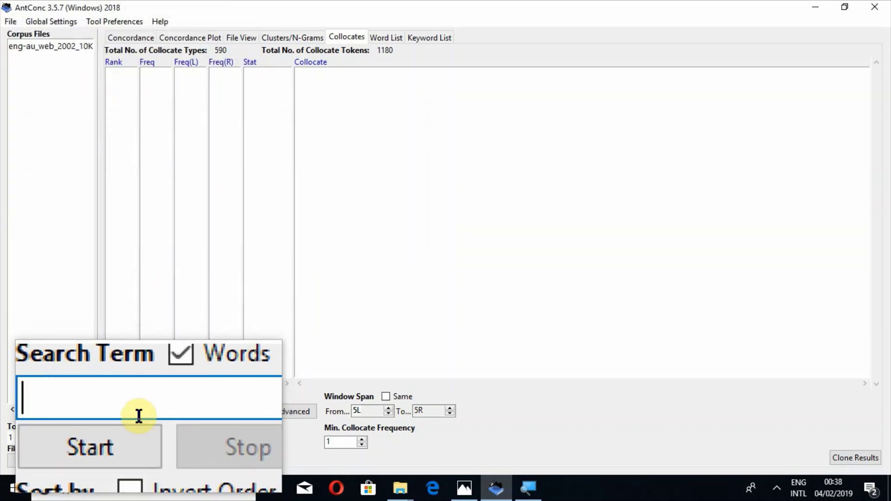
{"action": "type", "text": "news"}
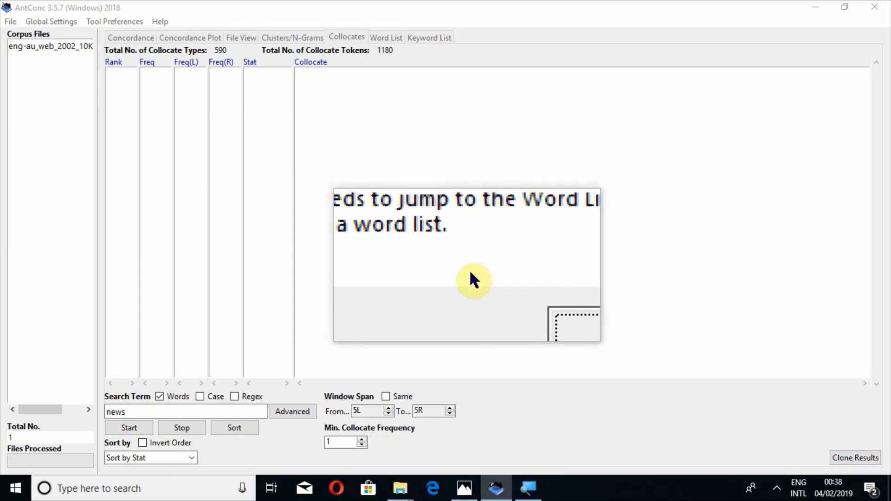
{"action": "left_click", "coordinate": [499, 290]}
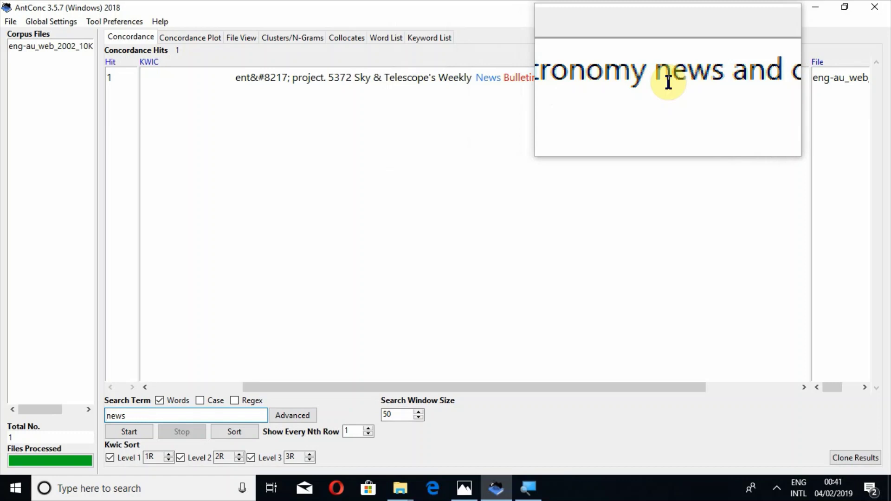
Re-sort the 'news' collocates by Freq(R).
{"action": "left_click", "coordinate": [360, 37]}
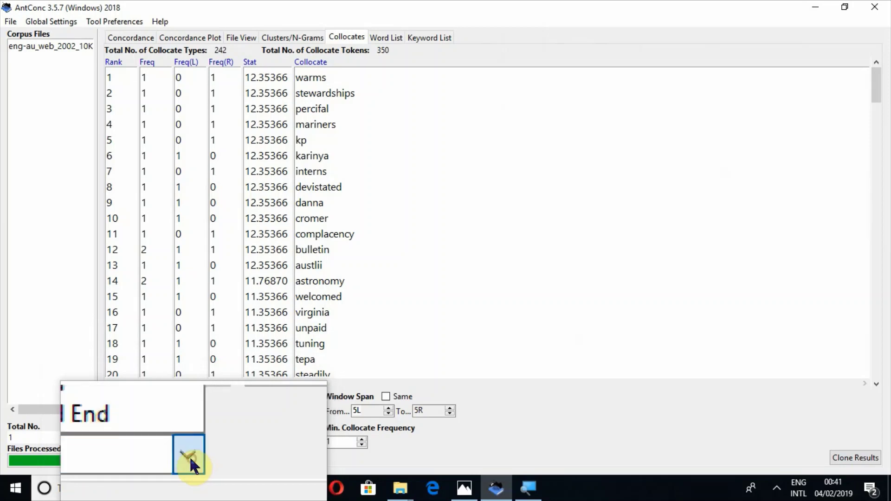
{"action": "left_click", "coordinate": [190, 456]}
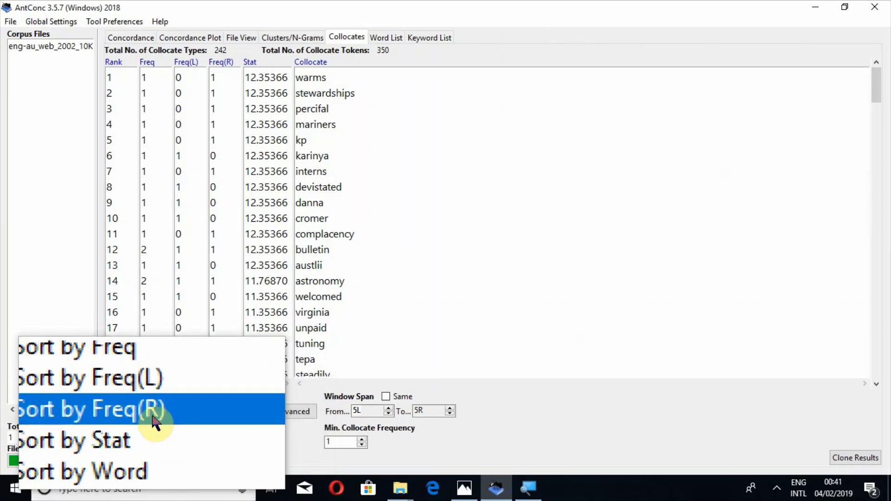
{"action": "left_click", "coordinate": [153, 418]}
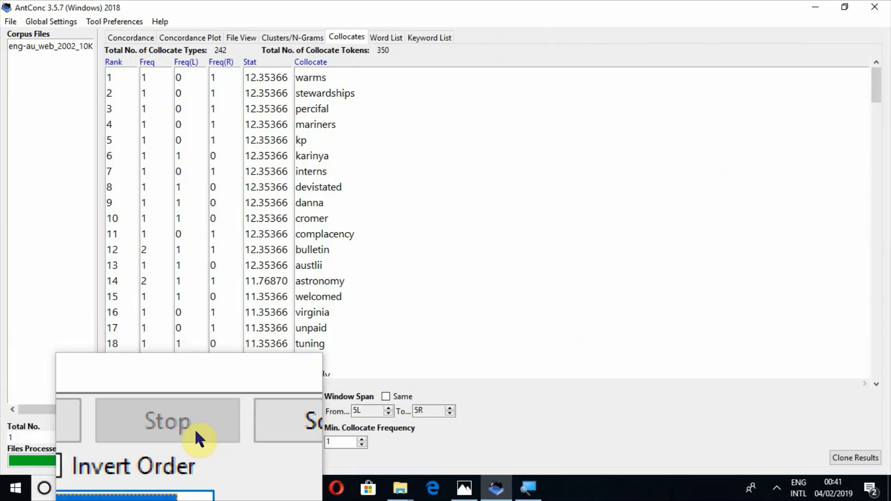
{"action": "left_click", "coordinate": [217, 429]}
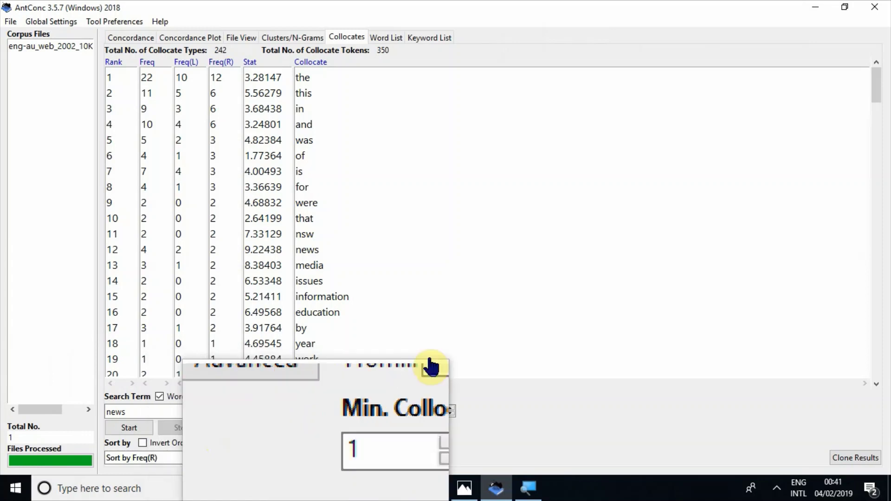
Page through the collocate list and view the concordance hit for 'large'.
{"action": "left_click", "coordinate": [876, 319]}
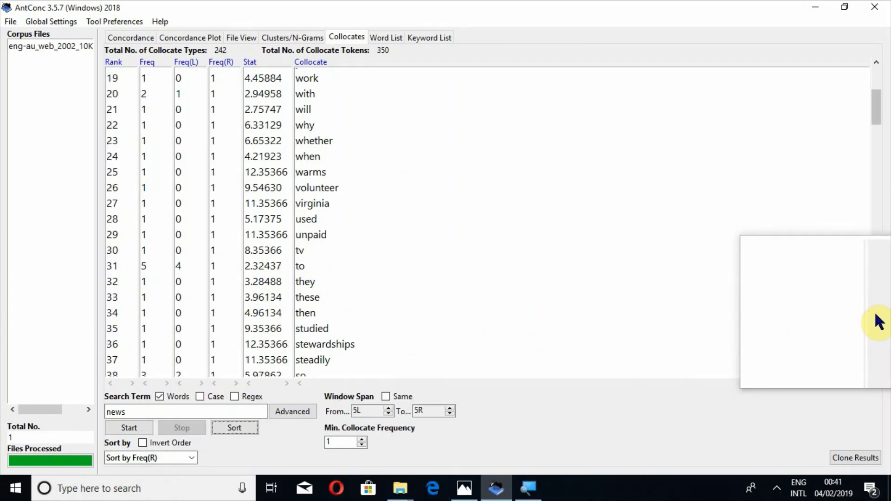
{"action": "left_click", "coordinate": [876, 319]}
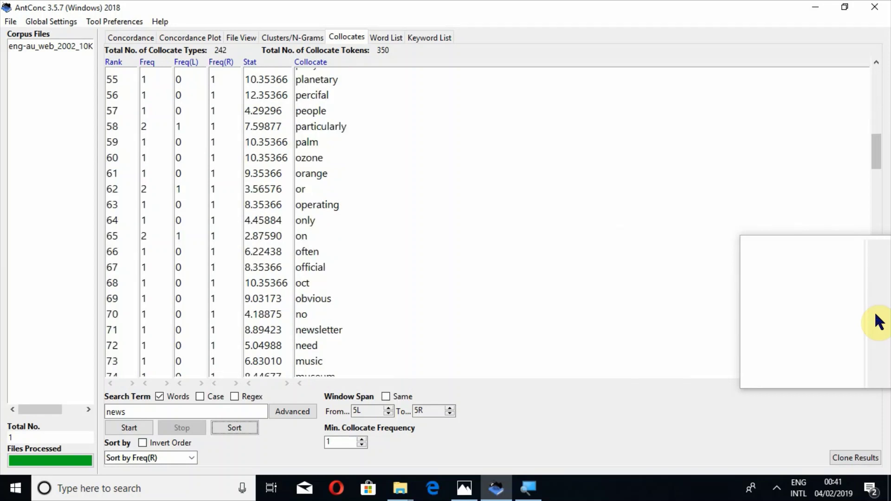
{"action": "left_click", "coordinate": [876, 319]}
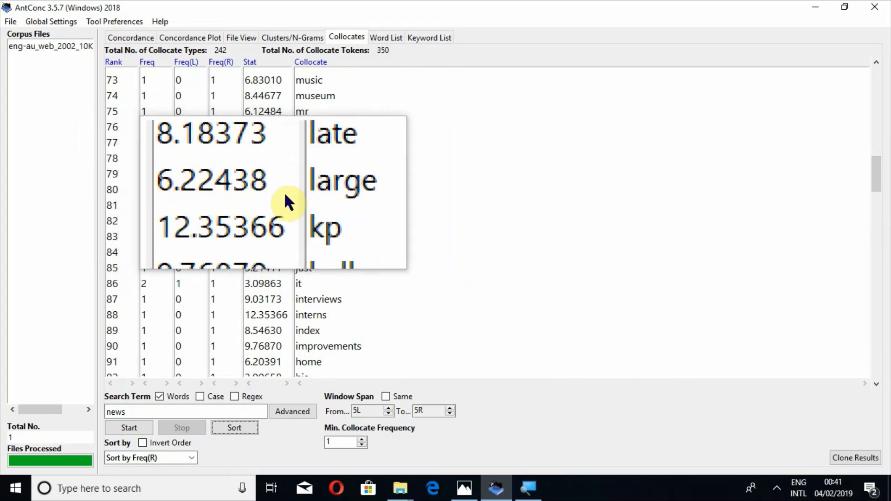
{"action": "left_click", "coordinate": [303, 191]}
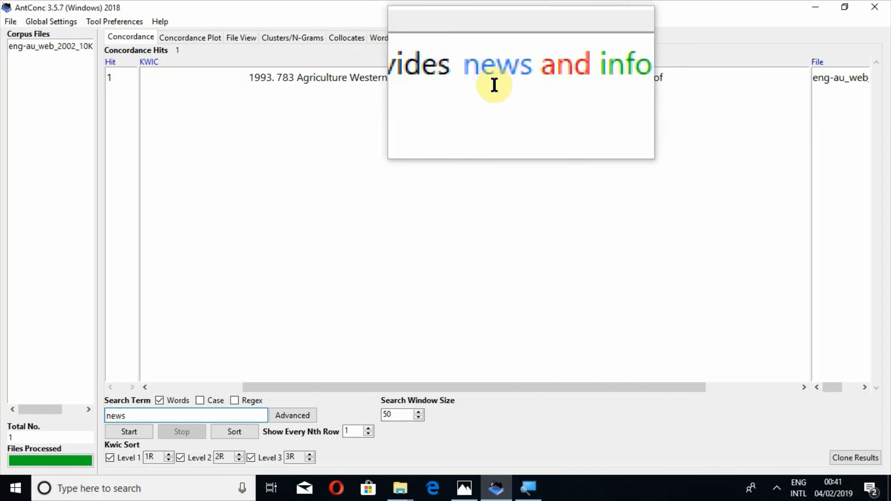
Re-sort the collocates by Freq(L), view the concordance lines for 'bad', then return.
{"action": "left_click", "coordinate": [341, 37]}
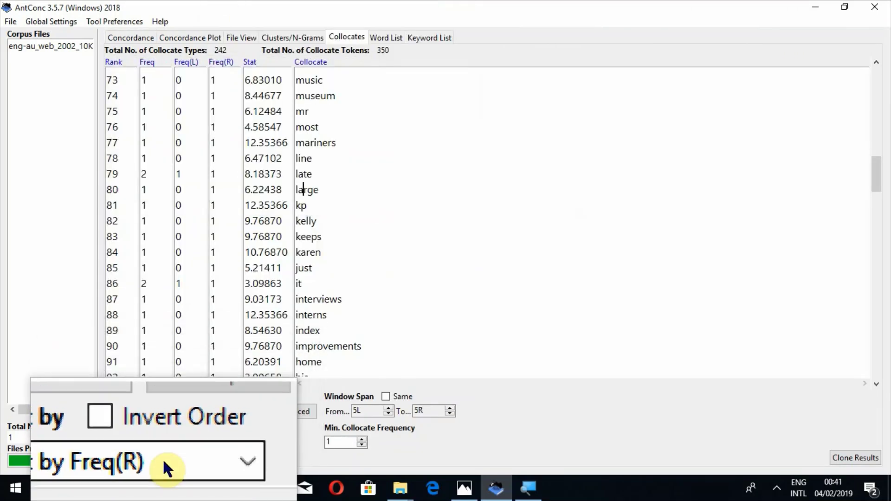
{"action": "left_click", "coordinate": [163, 458]}
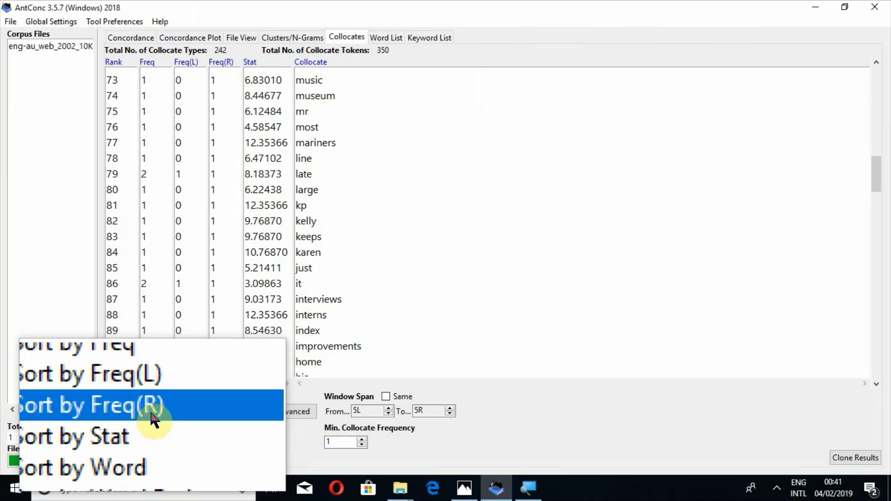
{"action": "left_click", "coordinate": [151, 411]}
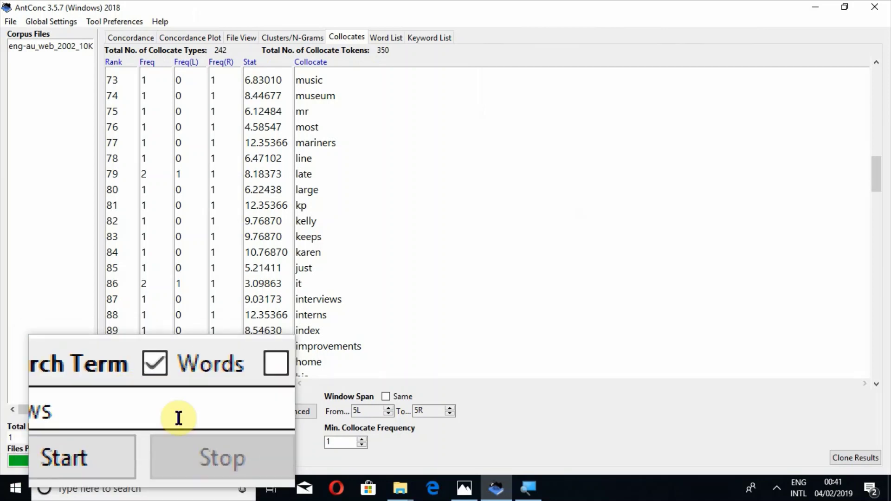
{"action": "left_click", "coordinate": [225, 422]}
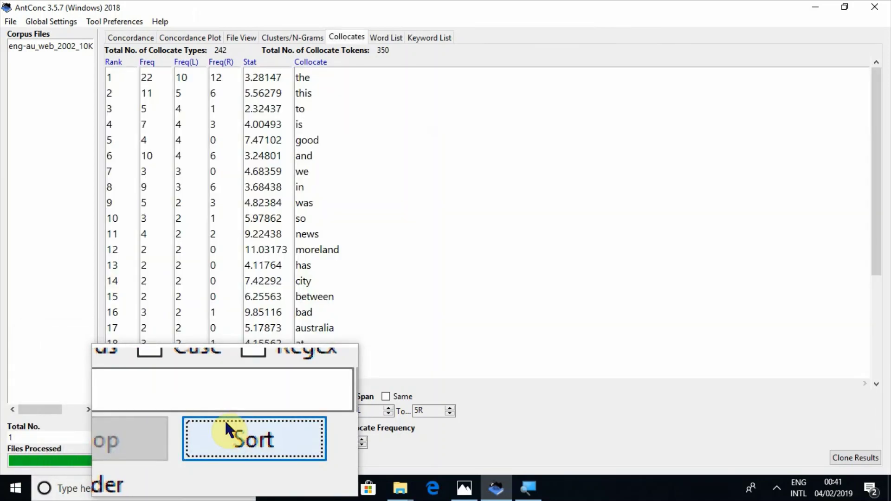
{"action": "left_click", "coordinate": [307, 318]}
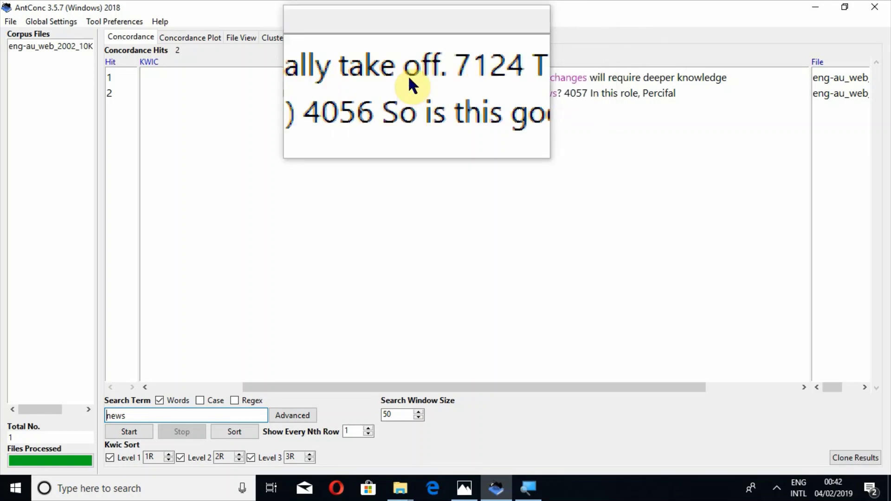
{"action": "left_click", "coordinate": [335, 36]}
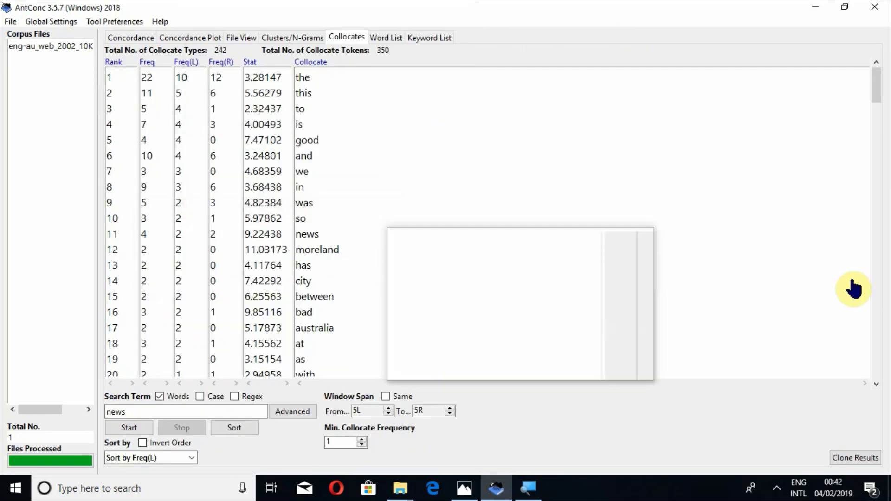
{"action": "left_click", "coordinate": [875, 288]}
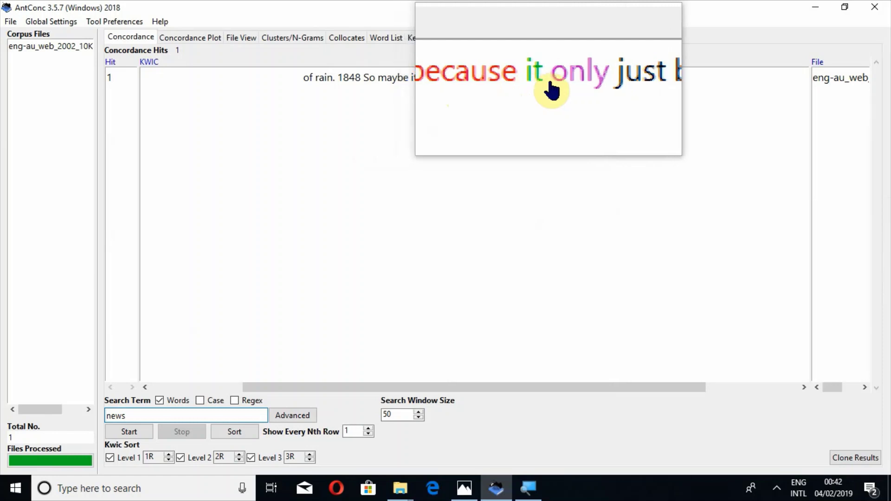
{"action": "left_click", "coordinate": [344, 36]}
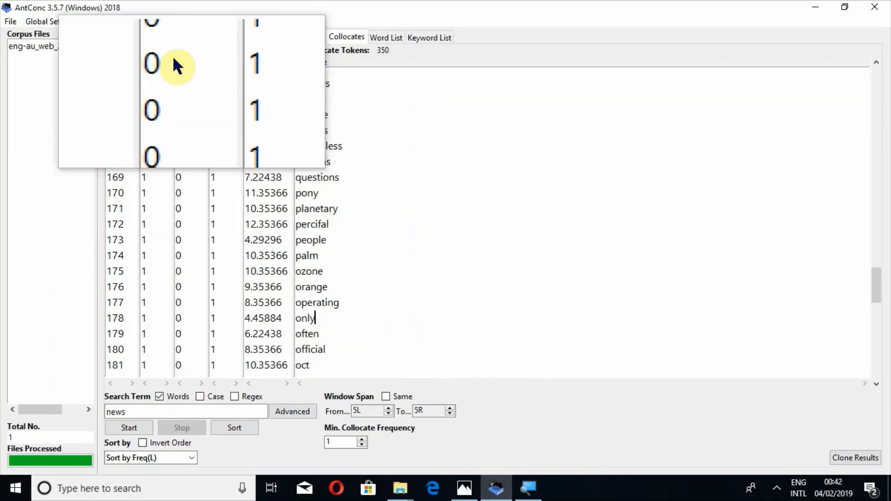
In Tool Preferences' Collocates category, keep MI as the collocate measure.
{"action": "left_click", "coordinate": [133, 22]}
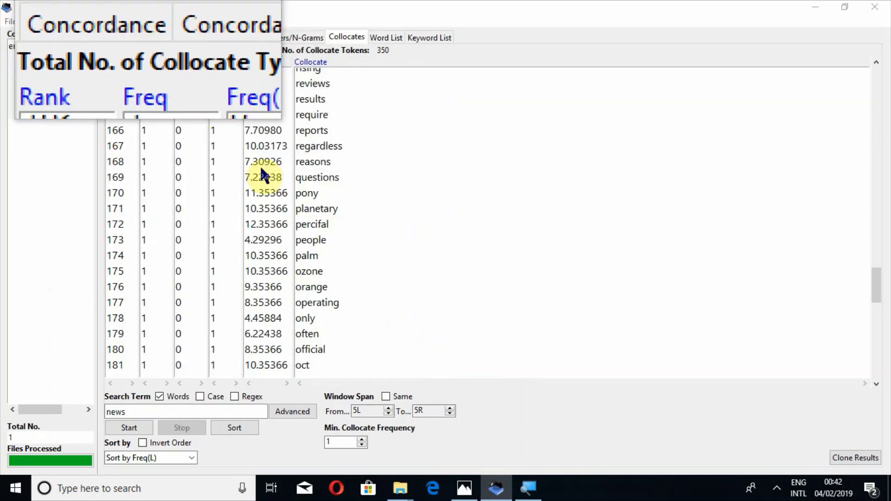
{"action": "left_click", "coordinate": [119, 36]}
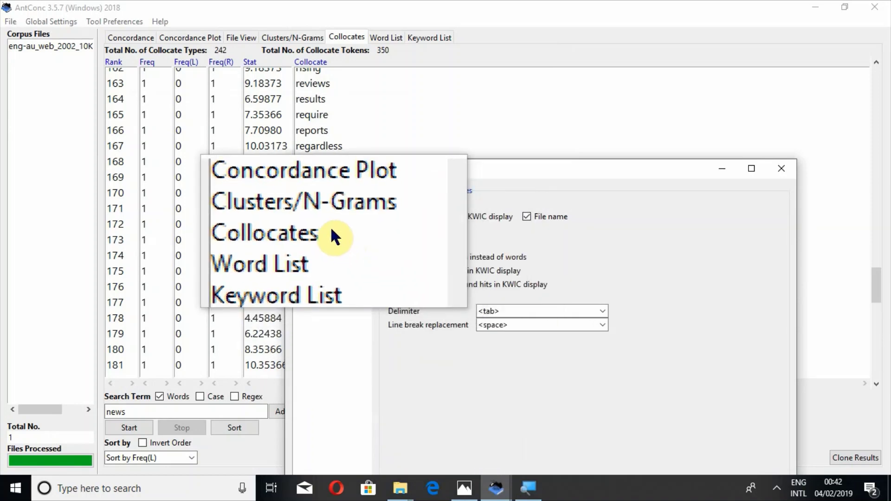
{"action": "left_click", "coordinate": [308, 234]}
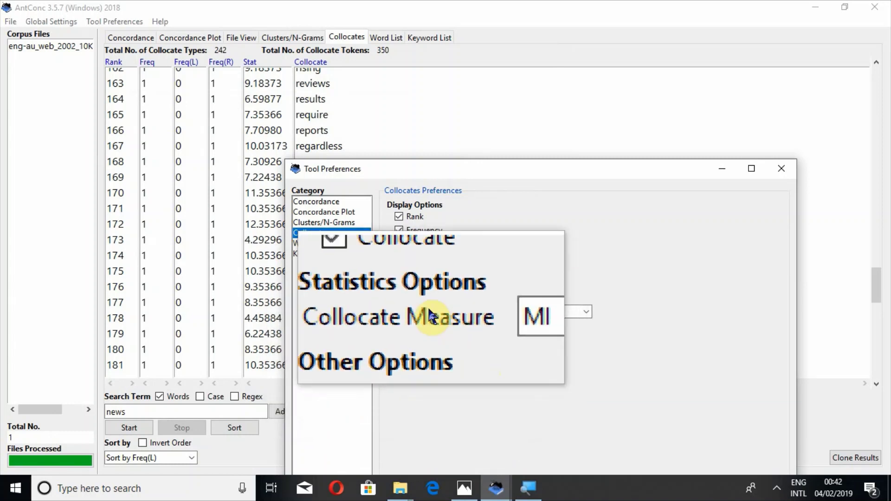
{"action": "left_click", "coordinate": [477, 312]}
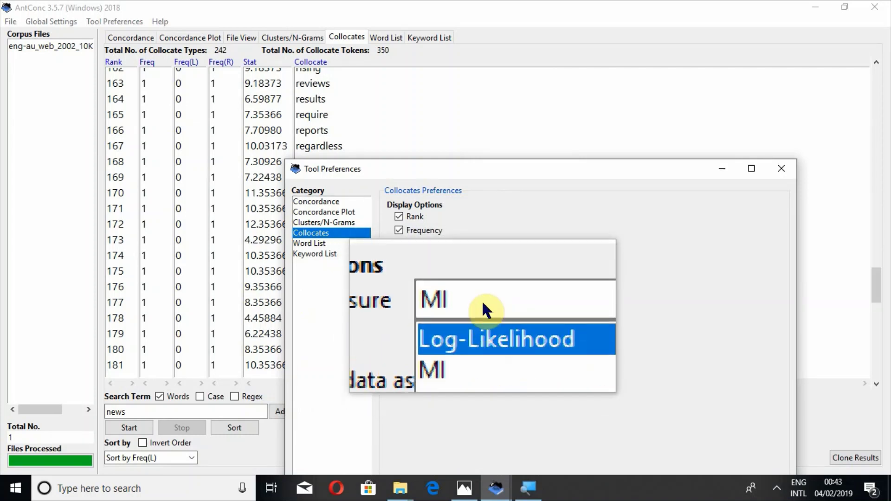
{"action": "left_click", "coordinate": [481, 300]}
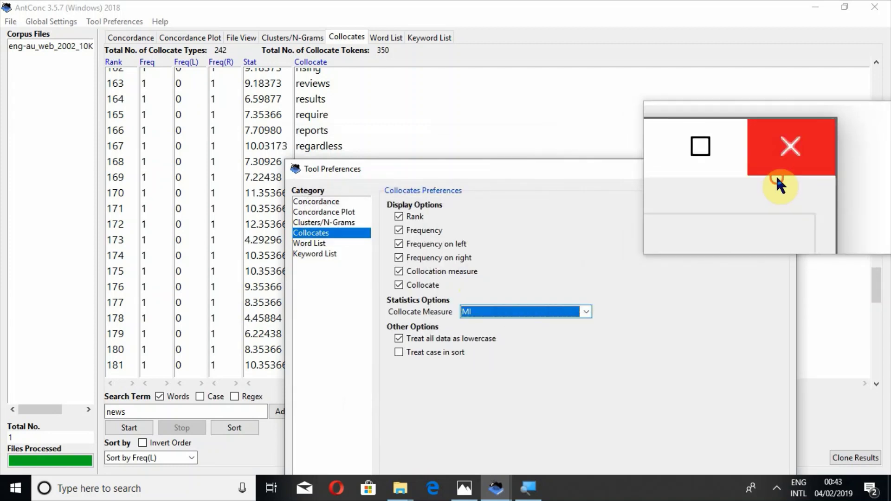
Close Tool Preferences and clone the 'news' collocate results into their own window.
{"action": "left_click", "coordinate": [782, 170]}
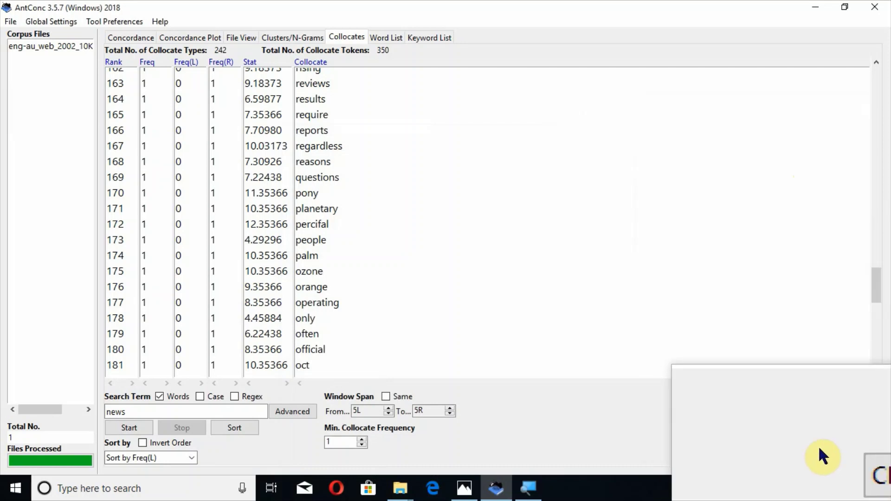
{"action": "left_click", "coordinate": [835, 471]}
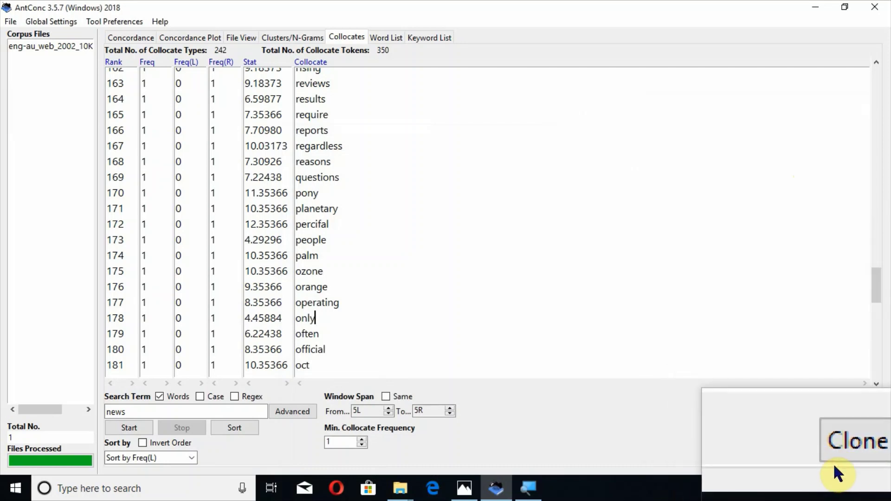
{"action": "left_click", "coordinate": [834, 447]}
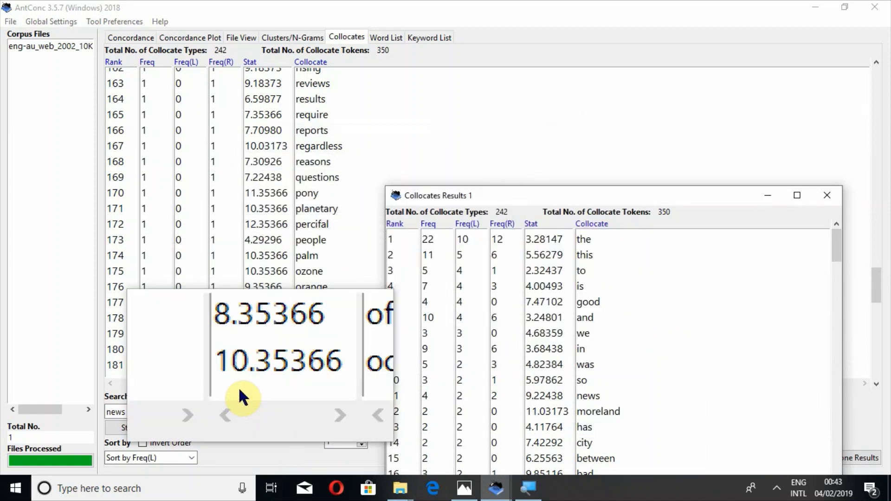
Run collocates for 'report', clone those results, and bring the 'news' window forward.
{"action": "left_click", "coordinate": [173, 412]}
{"action": "type", "text": "report"}
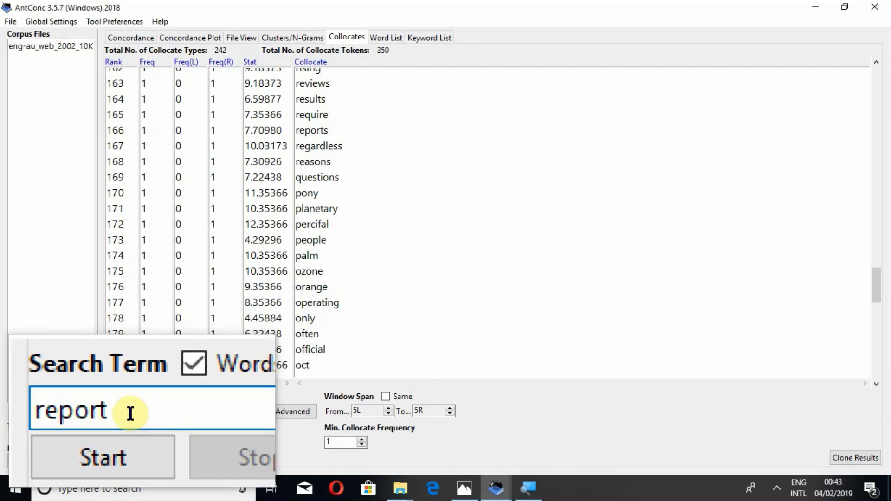
{"action": "key", "text": "Return"}
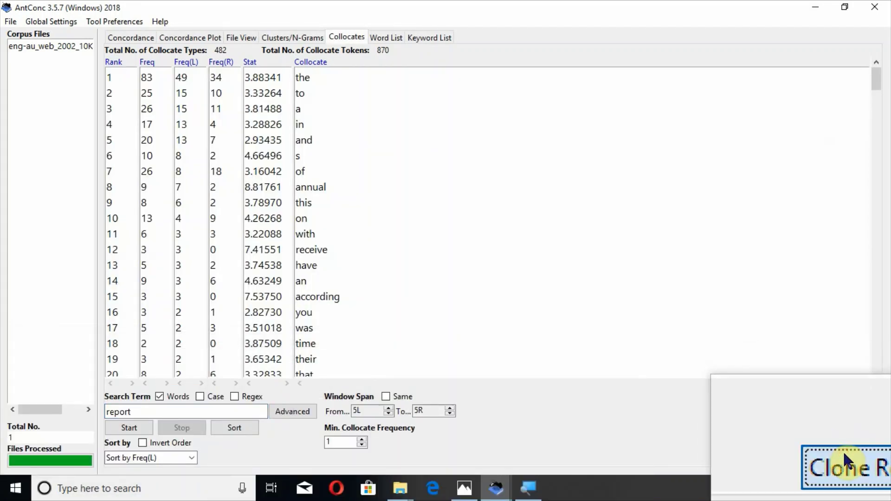
{"action": "left_click", "coordinate": [844, 450]}
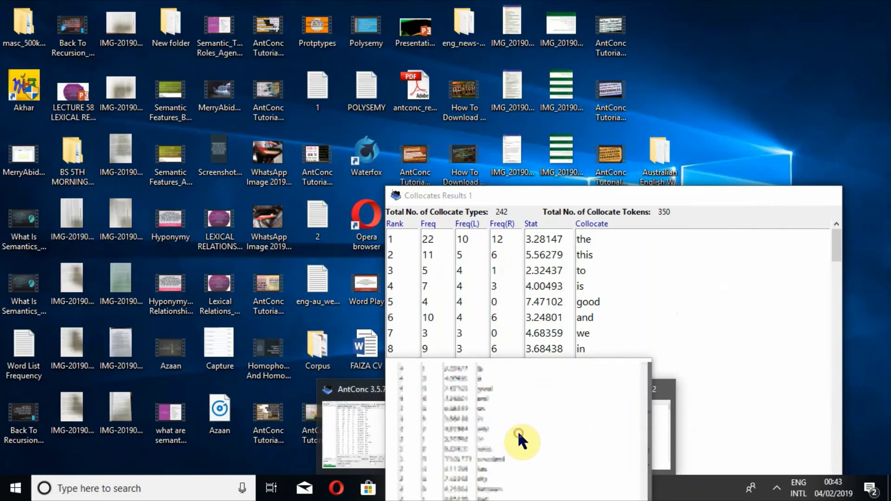
{"action": "left_click", "coordinate": [517, 431]}
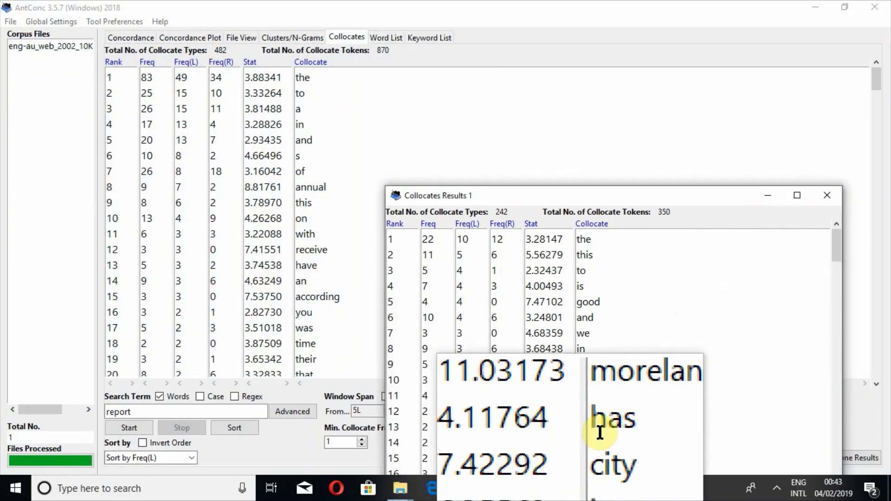